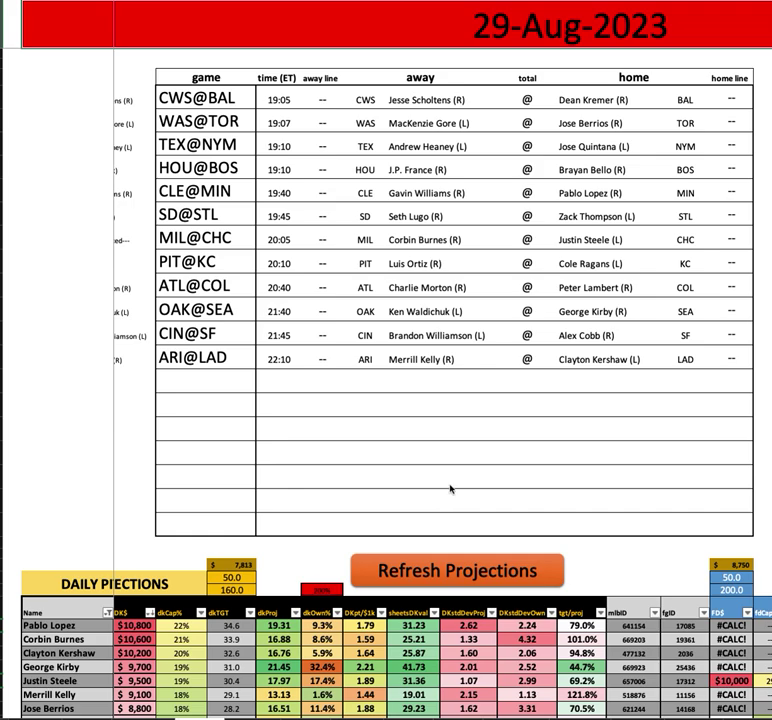
Step: Review the slate and highlight the five highest-priced DraftKings pitchers in the daily pitcher projections
scroll(450, 489, right, 1)
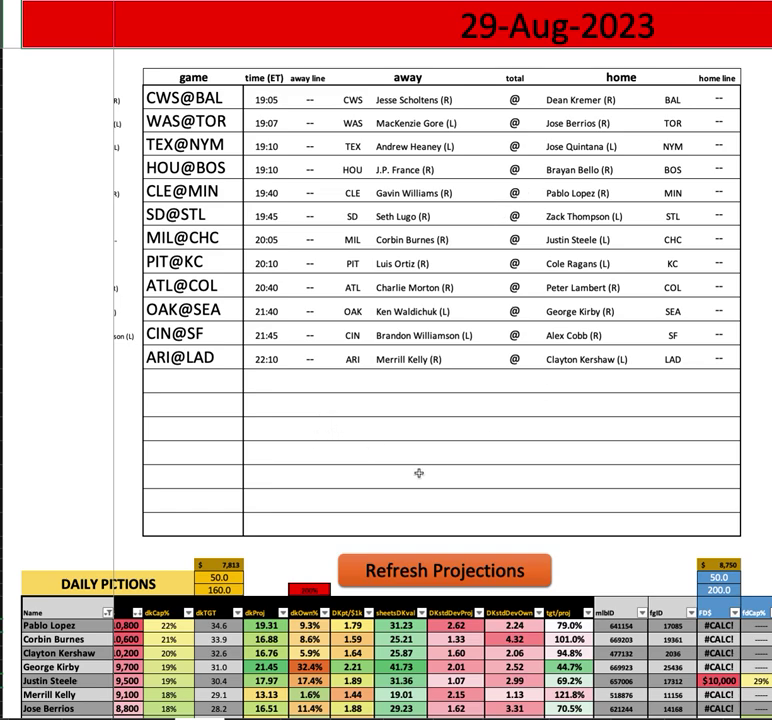
scroll(236, 444, left, 3)
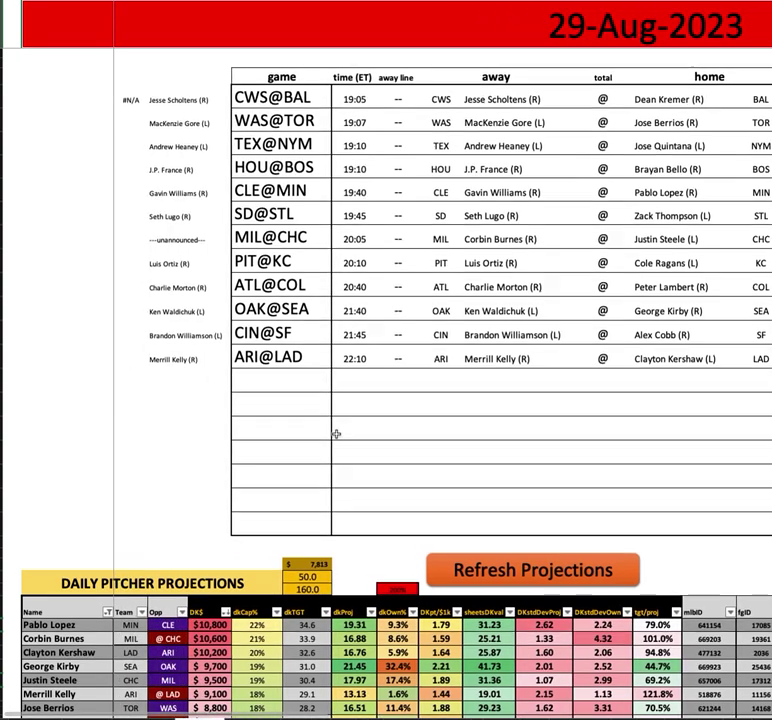
scroll(334, 432, down, 2)
scroll(335, 432, down, 3)
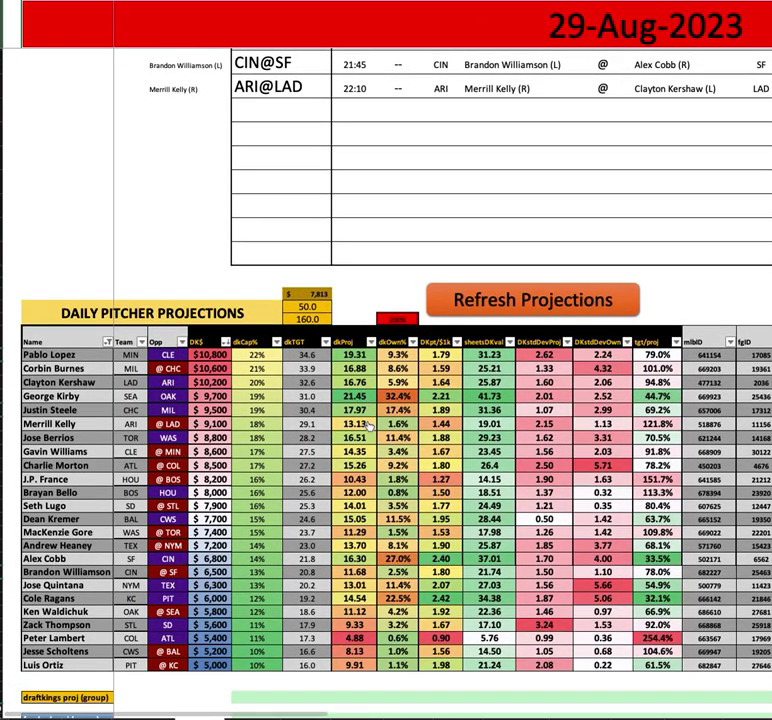
scroll(365, 398, up, 1)
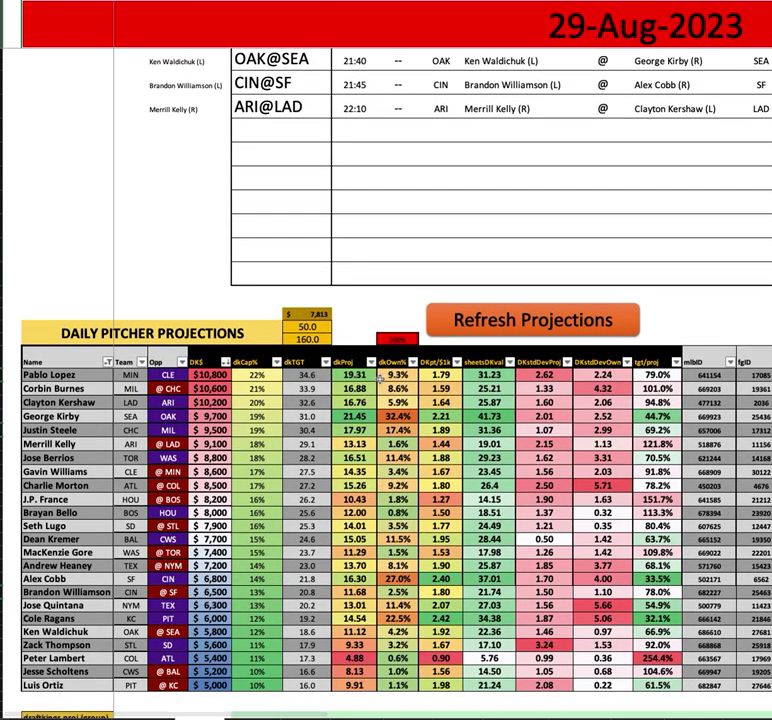
drag(25, 374, 35, 432)
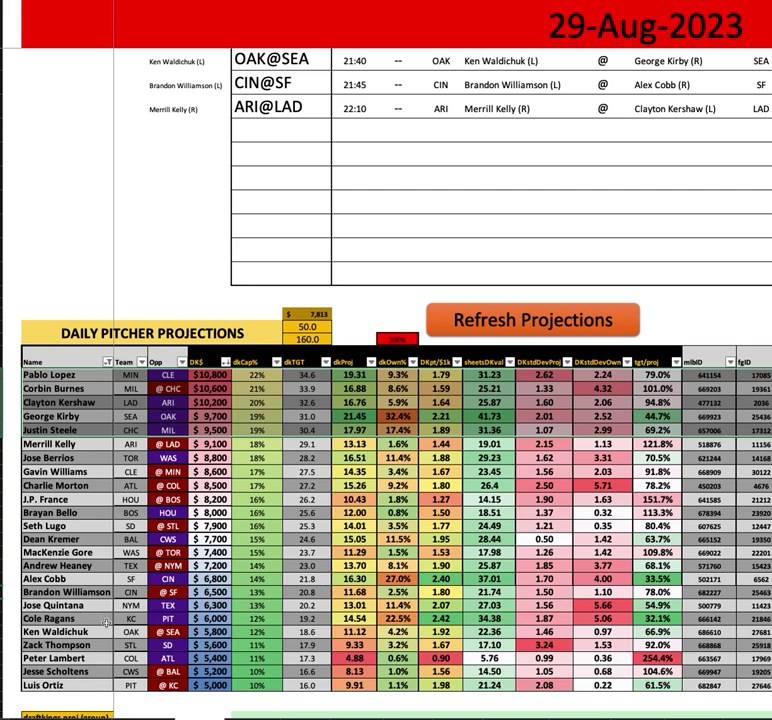
Step: Check the home pitcher of ATL@COL and highlight the SD@STL row in the game schedule
scroll(600, 341, up, 4)
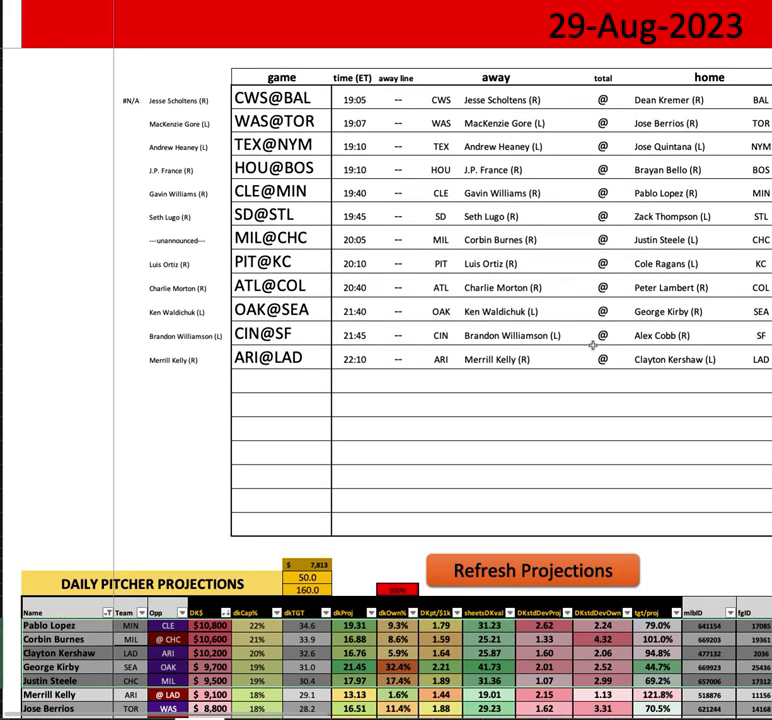
scroll(579, 339, right, 2)
click(614, 287)
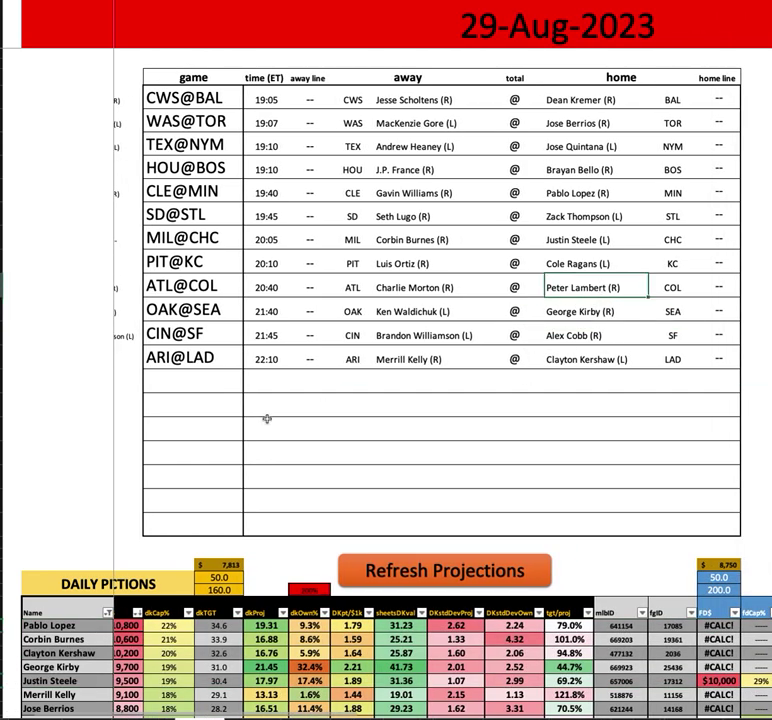
scroll(261, 414, left, 2)
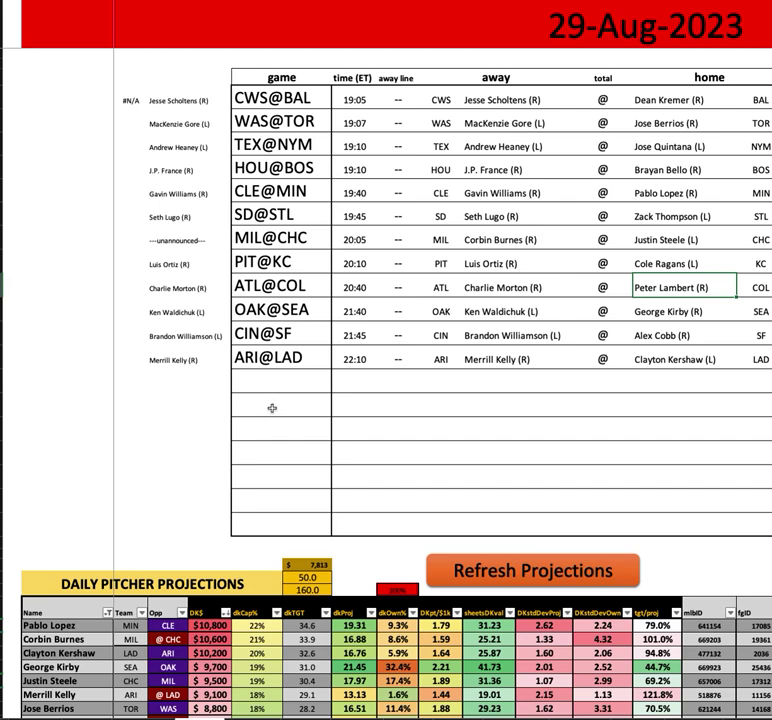
click(248, 220)
click(737, 224)
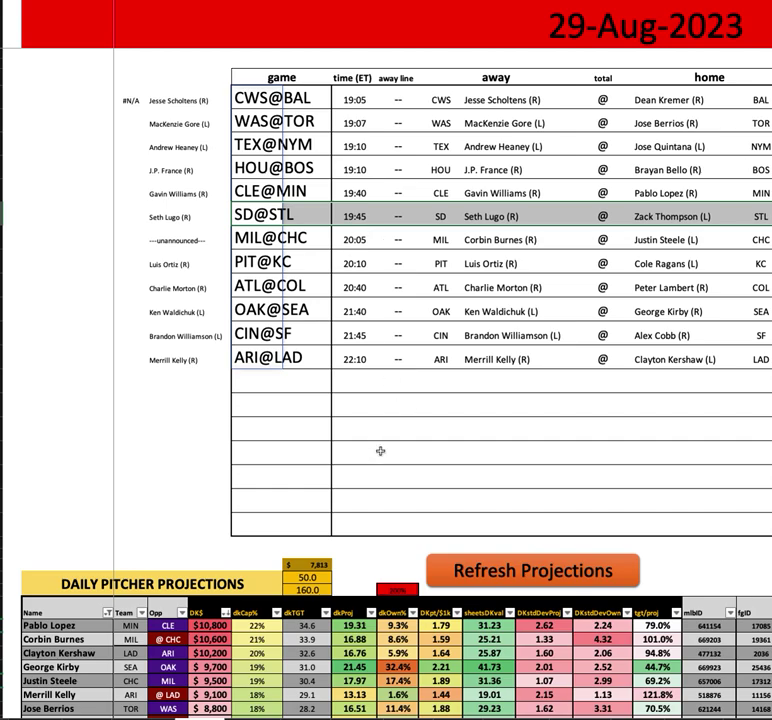
Step: Compare the projected DraftKings ownership of Pablo Lopez, Corbin Burnes, Clayton Kershaw and George Kirby in the pitcher projections
scroll(380, 452, down, 3)
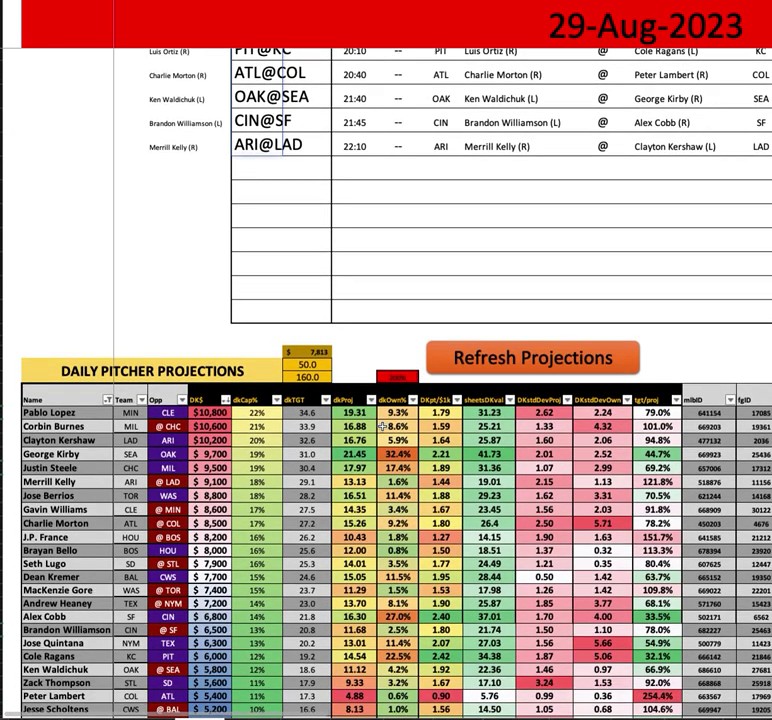
scroll(381, 426, down, 2)
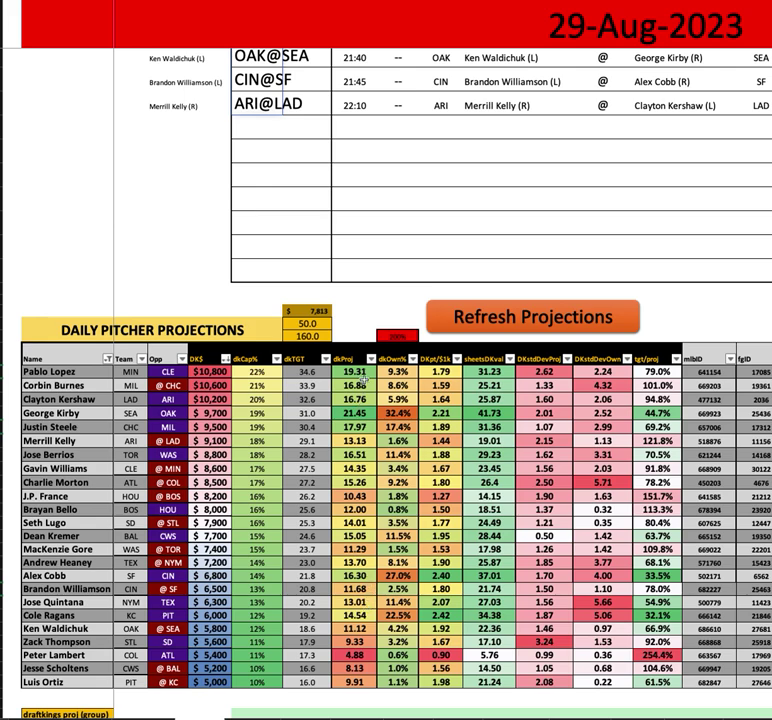
drag(403, 385, 402, 399)
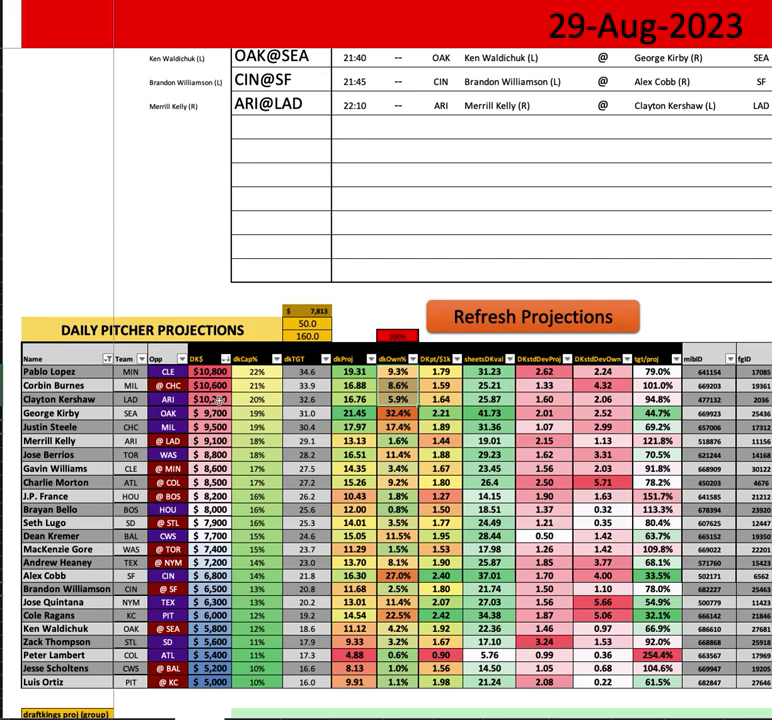
click(45, 413)
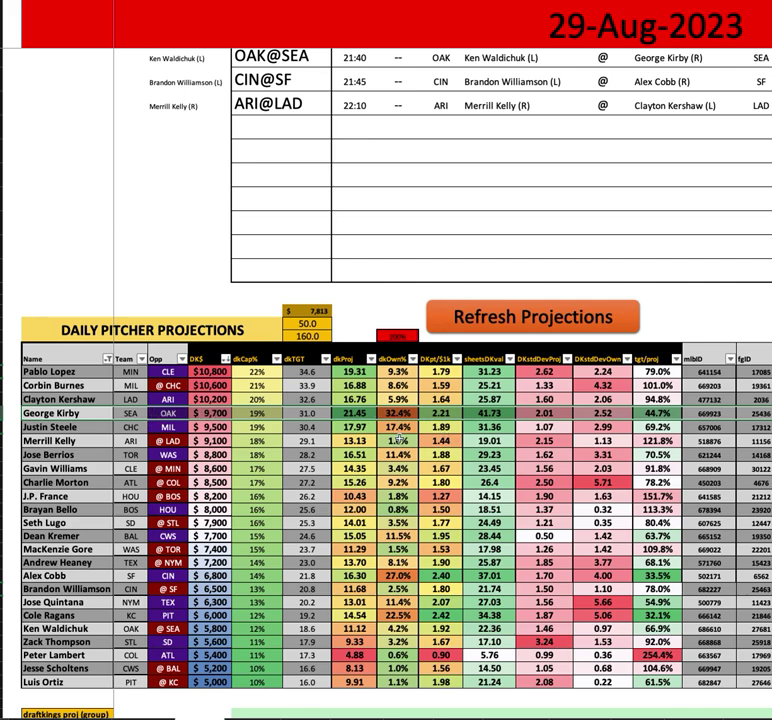
drag(397, 398, 92, 374)
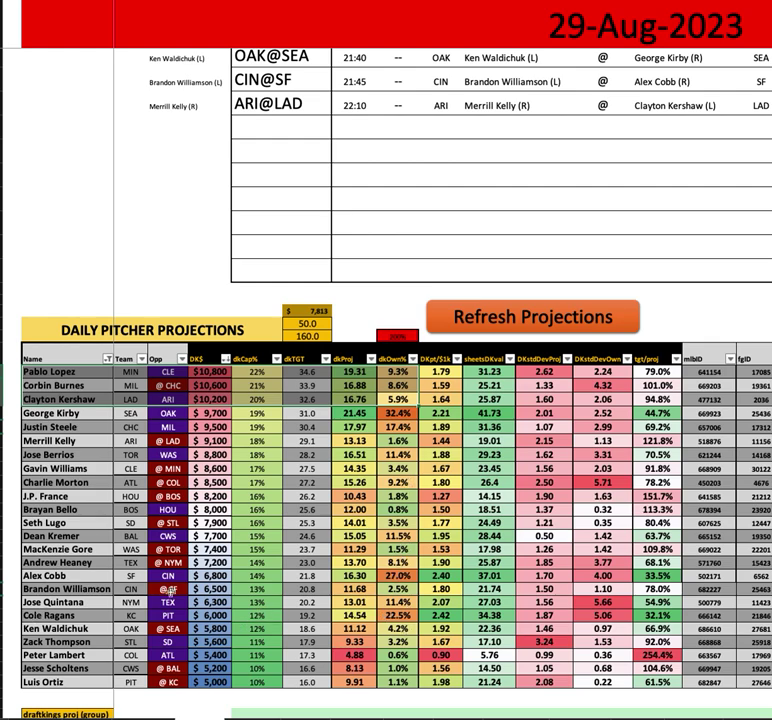
Step: Check the projection rows of Alex Cobb and MacKenzie Gore, and George Kirby's DraftKings projection and ownership
click(28, 576)
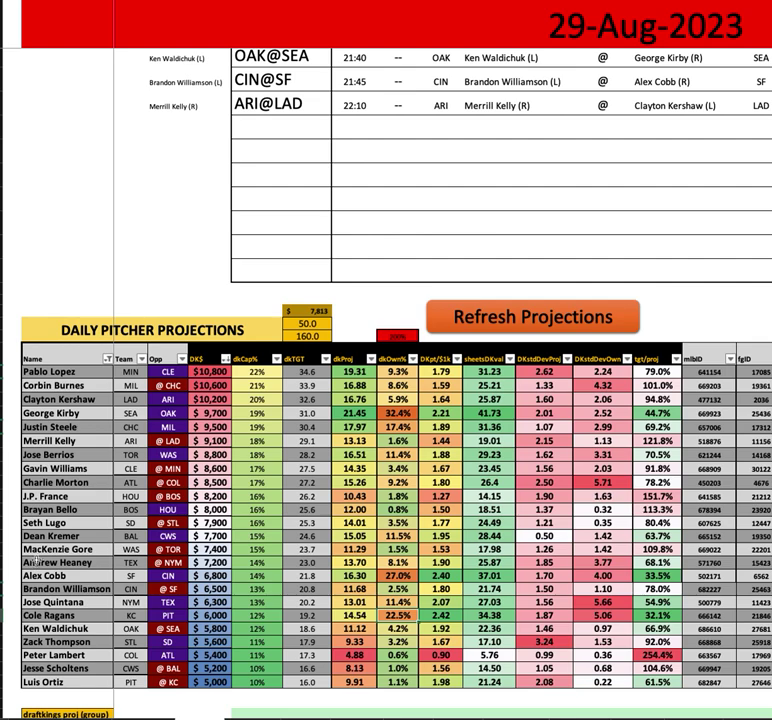
click(30, 549)
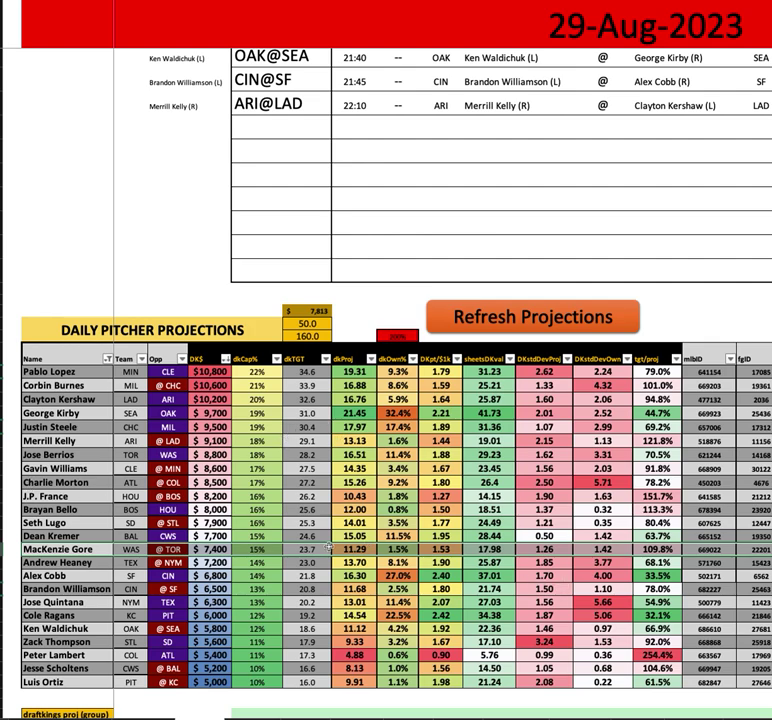
click(360, 412)
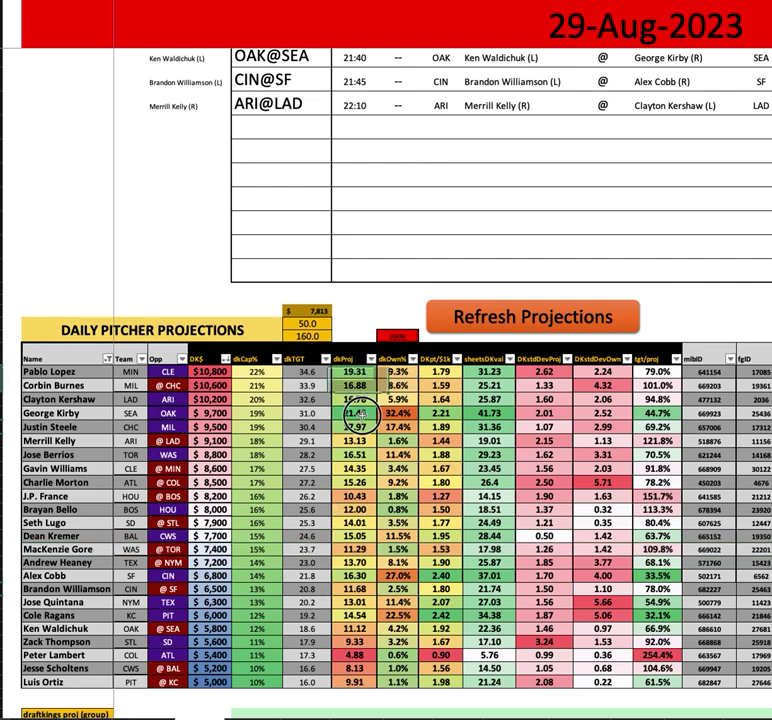
drag(360, 412, 398, 413)
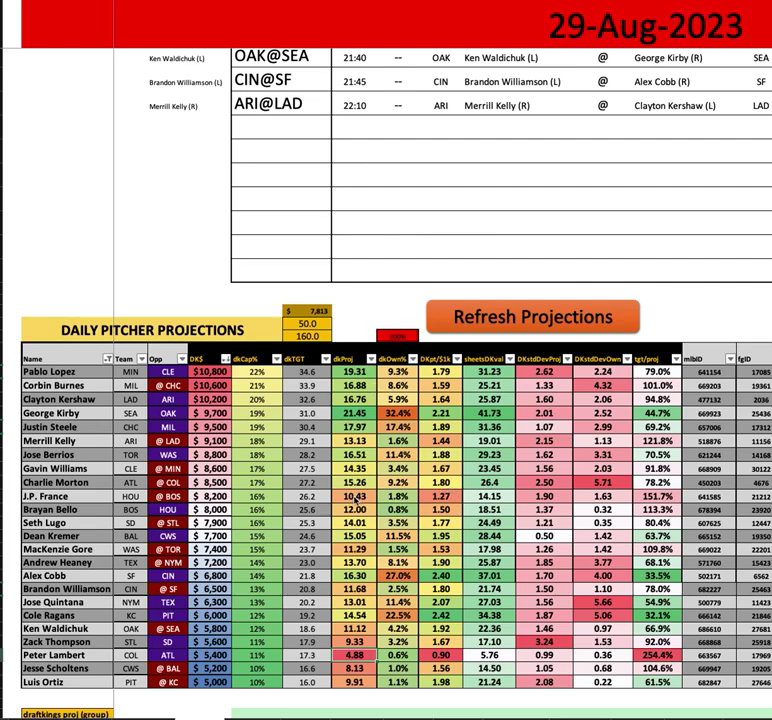
Step: Go to the individual game sheet and set its game selector to CWS@BAL
scroll(392, 500, up, 5)
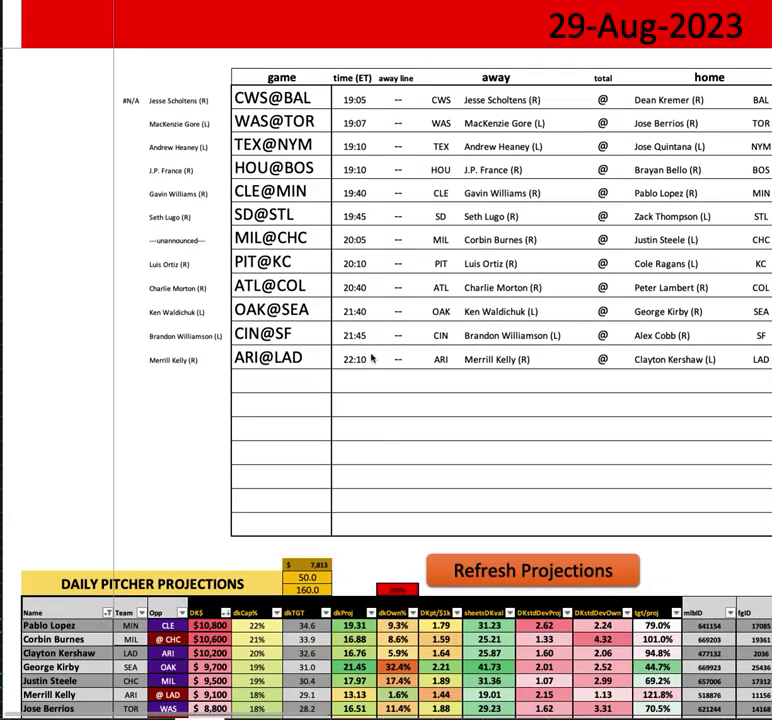
scroll(421, 393, right, 3)
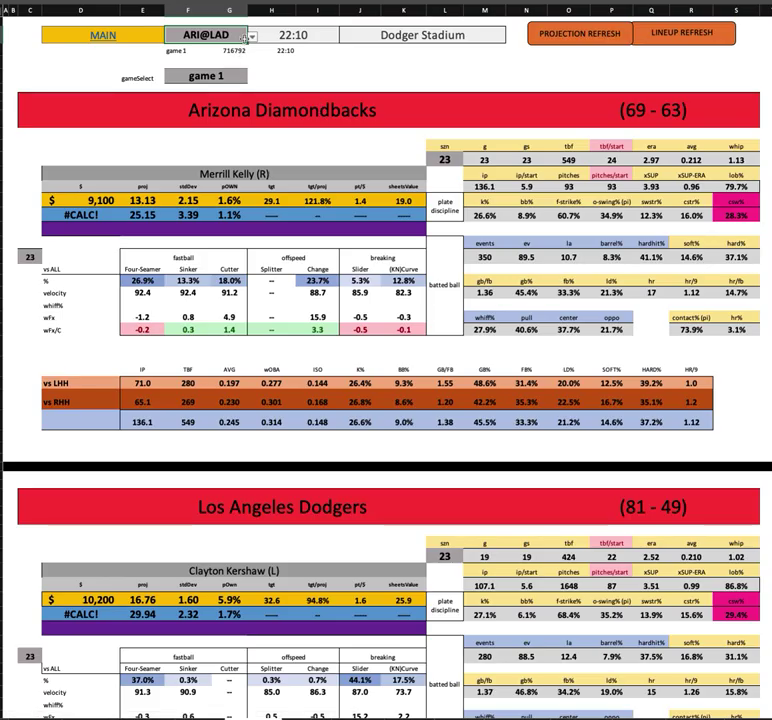
click(253, 36)
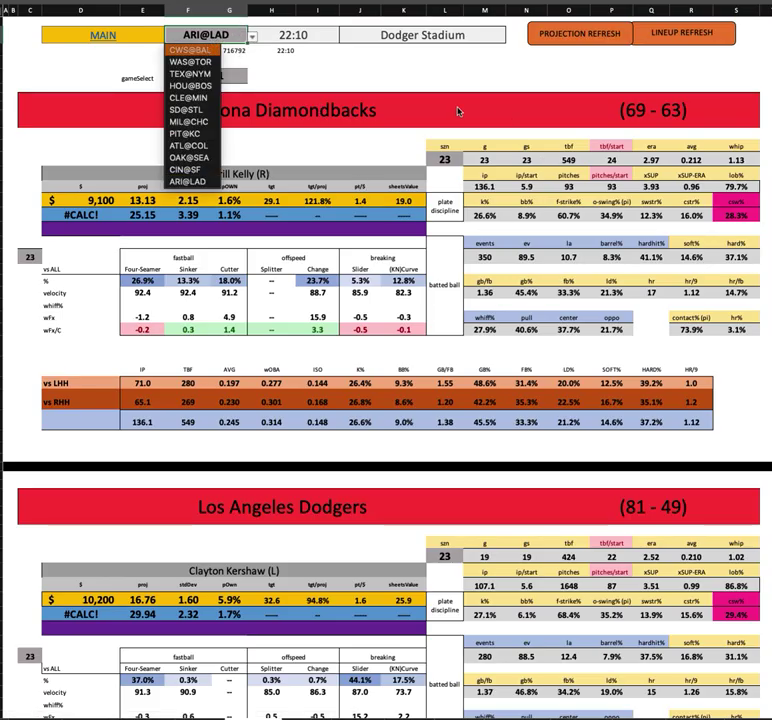
key(Return)
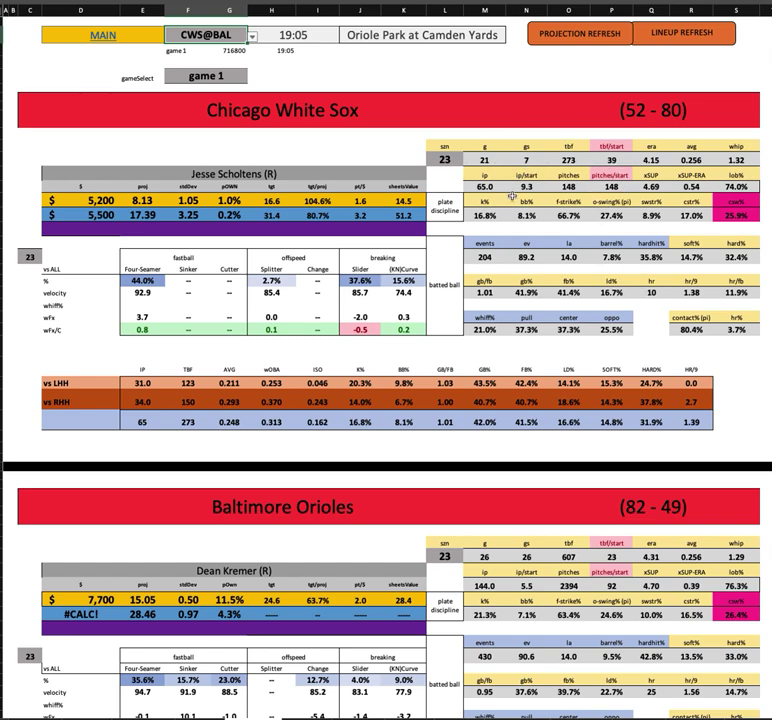
Step: Examine the White Sox pitcher's ISO, K% and AVG splits against right-handed hitters
click(323, 401)
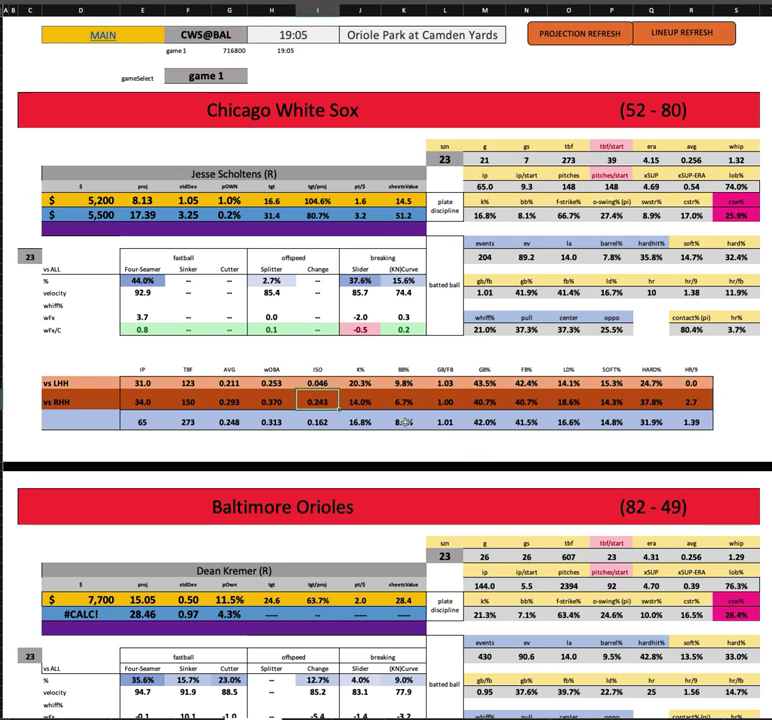
key(Right)
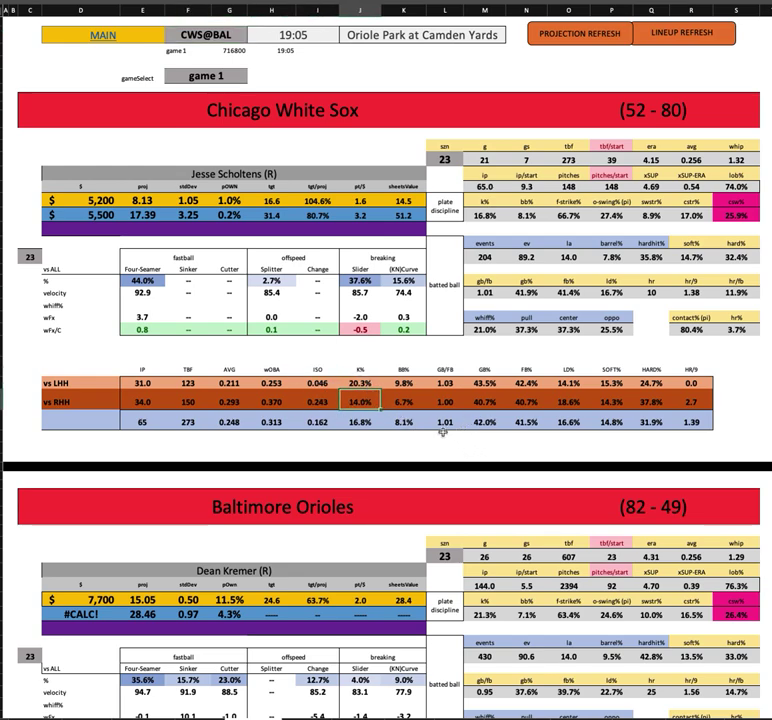
shift+click(320, 401)
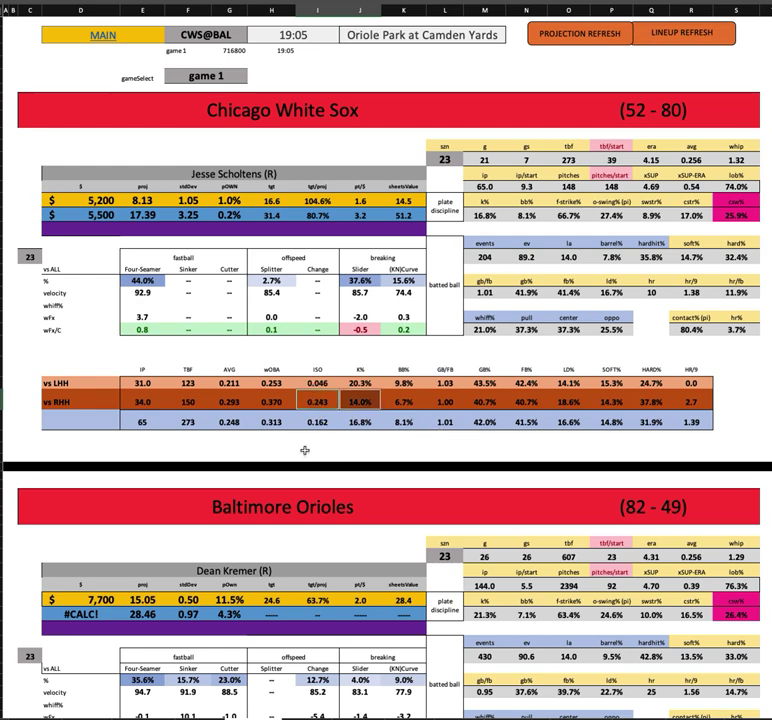
key(Left)
key(Left)
key(Left)
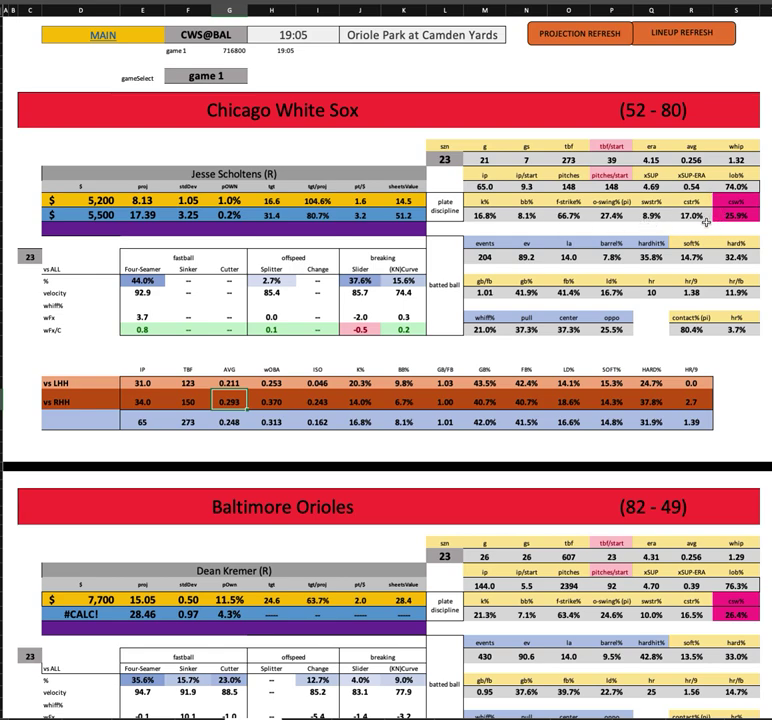
Step: Examine the White Sox pitcher's plate discipline rates, from k% through csw%, and his breaking-pitch data
click(488, 216)
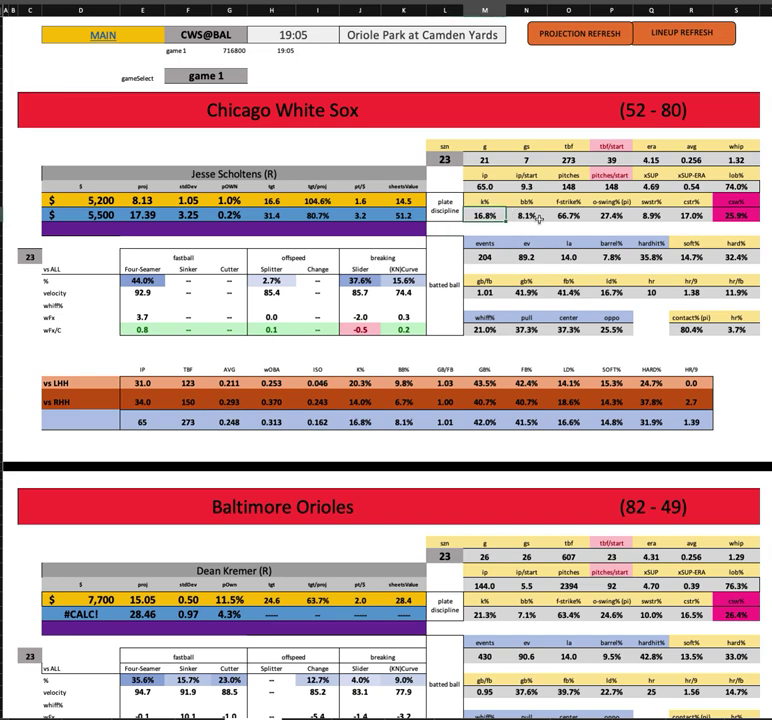
click(538, 219)
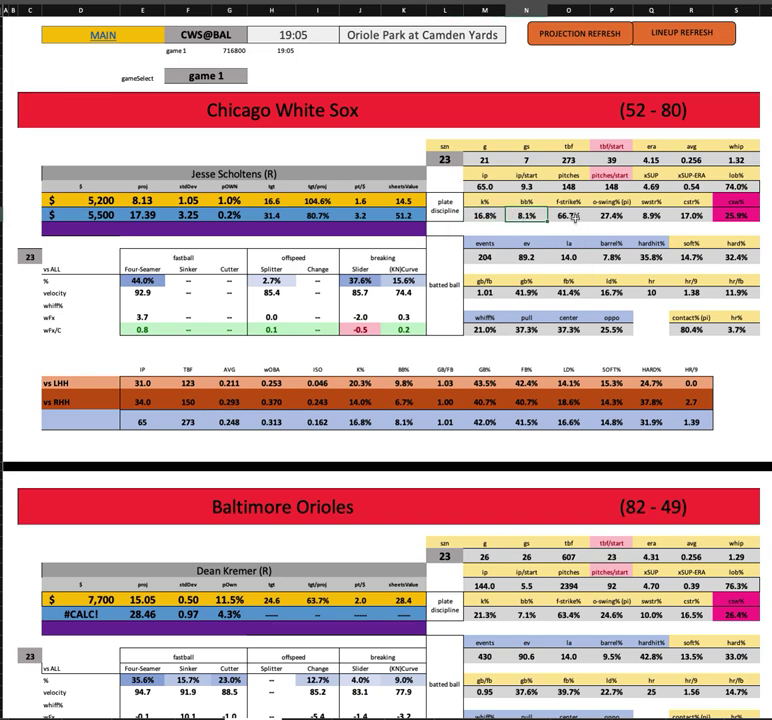
shift+click(578, 216)
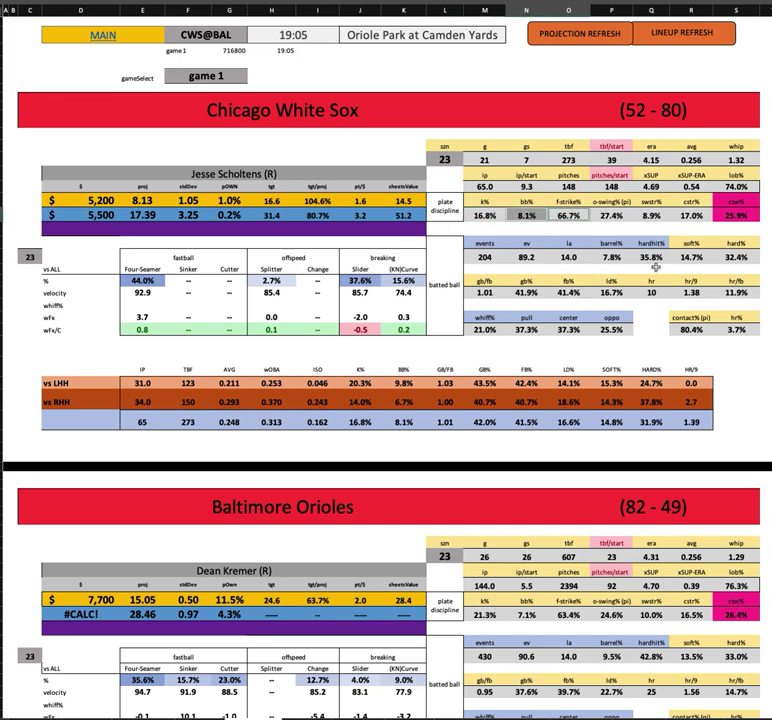
shift+click(612, 216)
drag(368, 283, 398, 330)
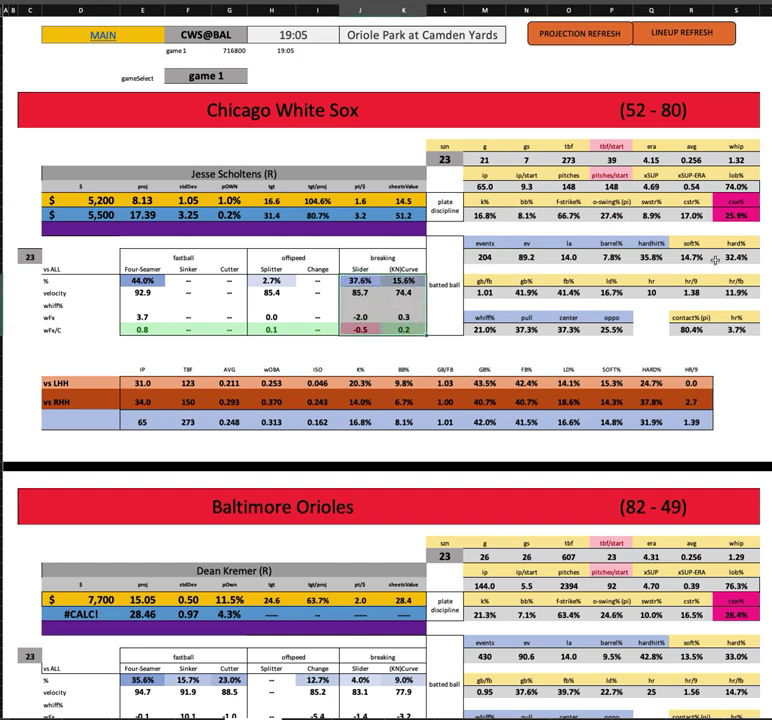
click(655, 217)
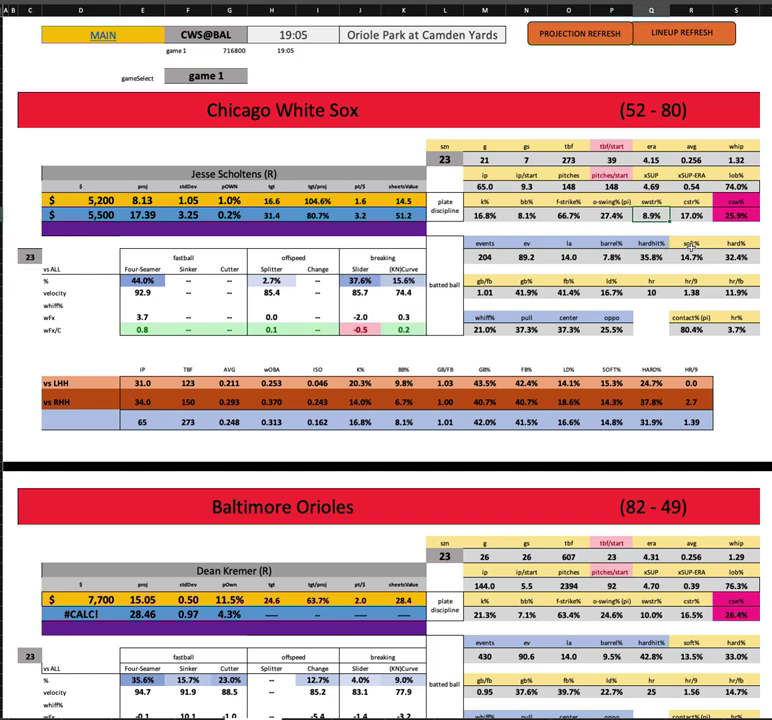
super+click(736, 217)
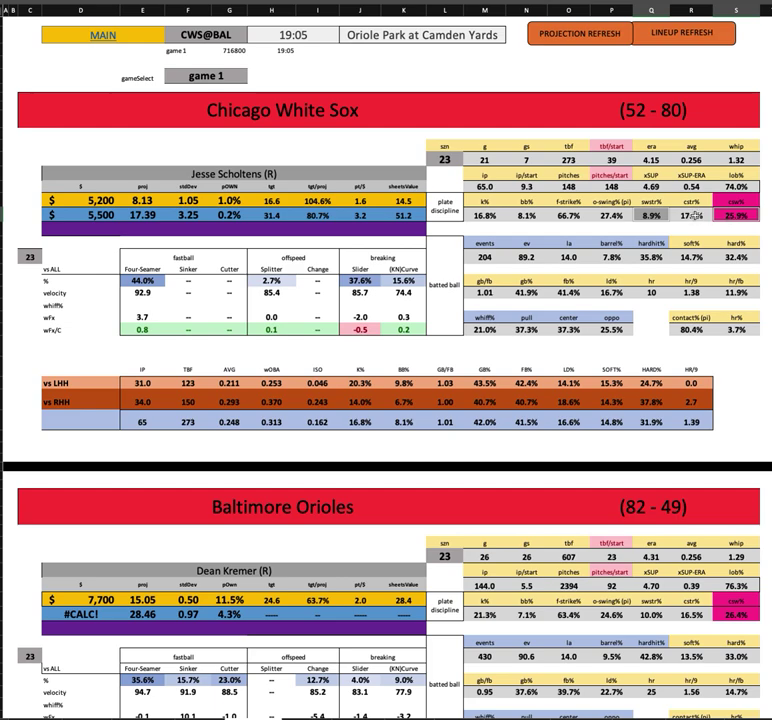
click(705, 217)
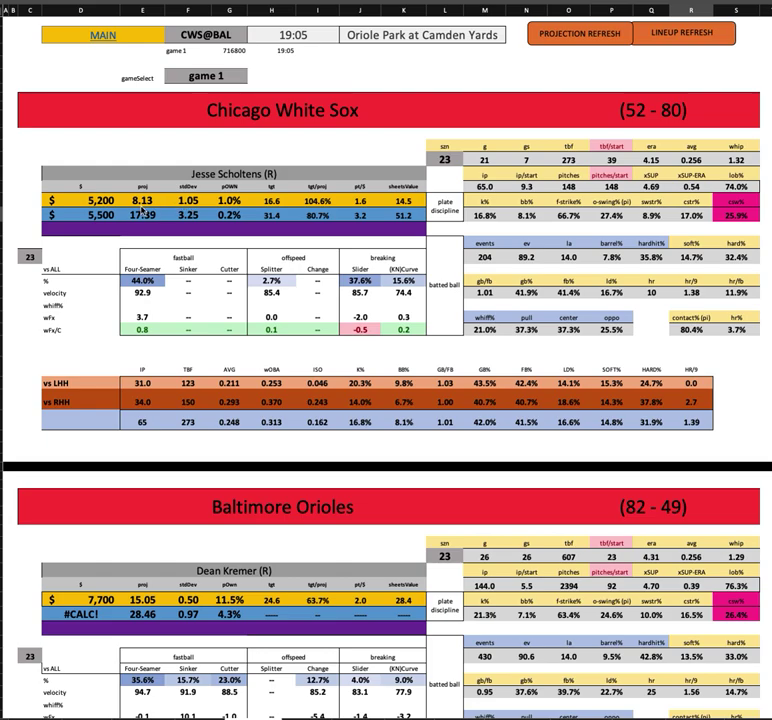
Step: Bring the Baltimore Orioles starter's full stat block into view for review
scroll(587, 481, down, 5)
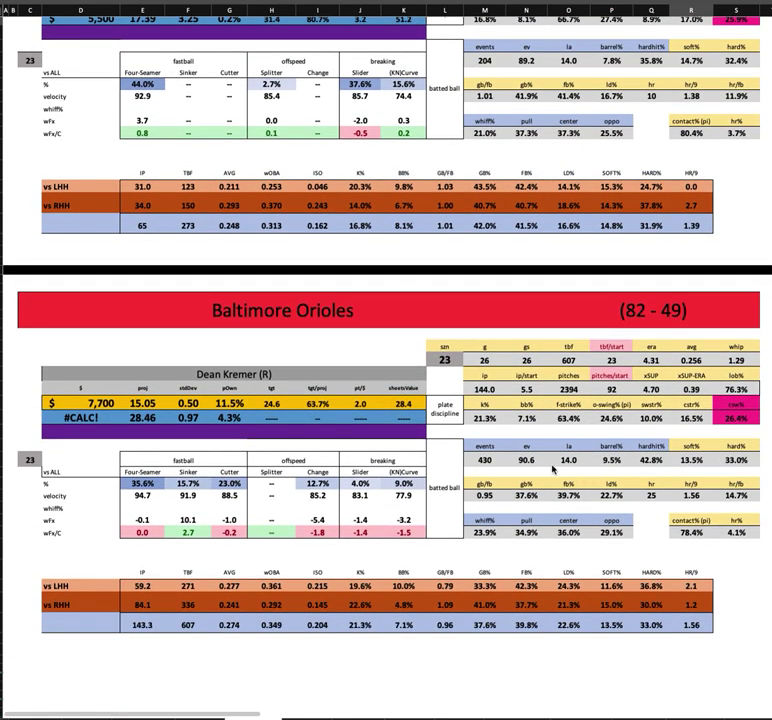
scroll(553, 462, up, 1)
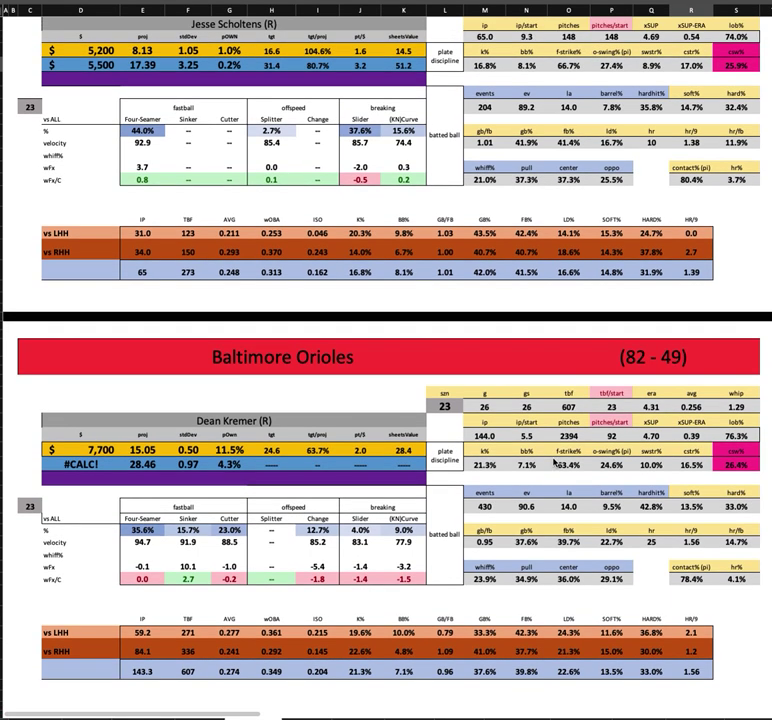